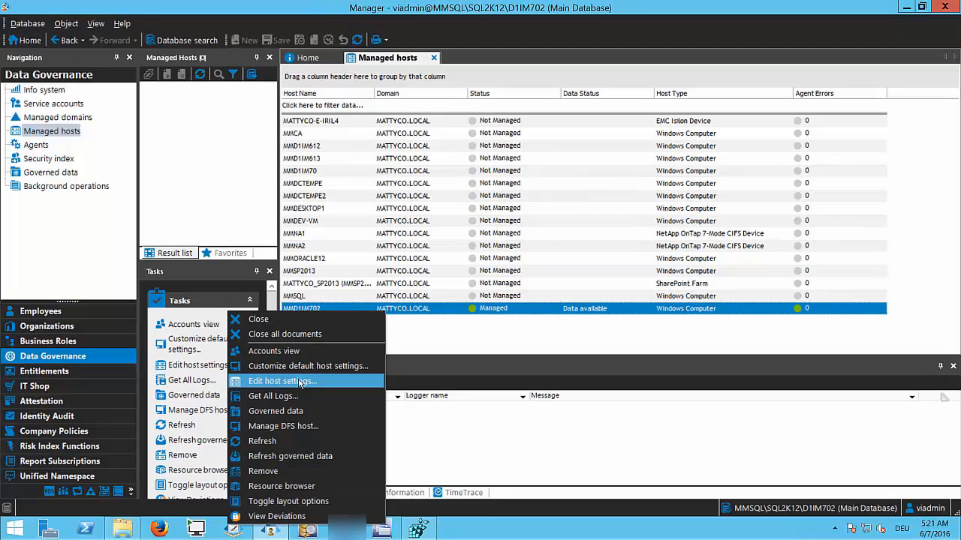
Review the managed paths, security scanning and resource activity settings of managed host MMD1IM702, leaving them unsaved
{"action": "left_click", "coordinate": [282, 381]}
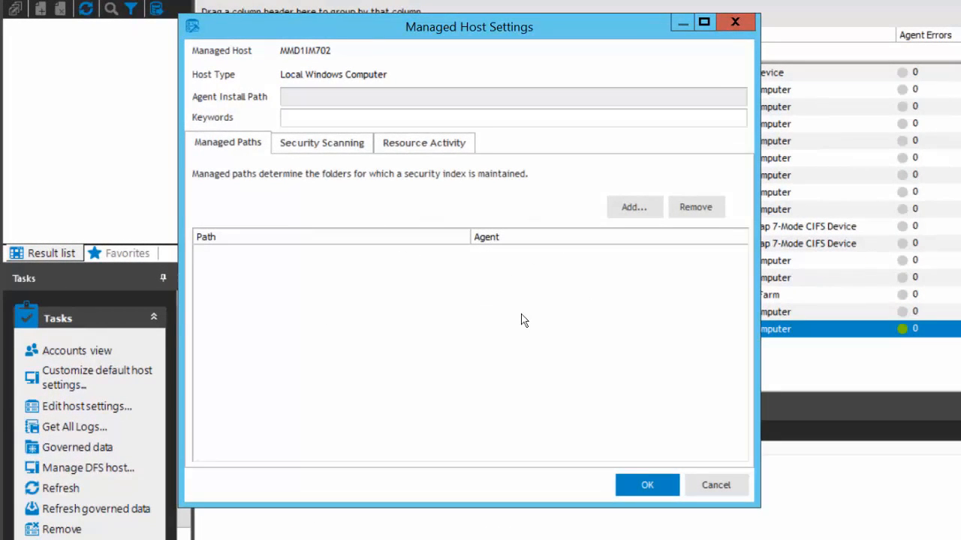
{"action": "left_click", "coordinate": [330, 150]}
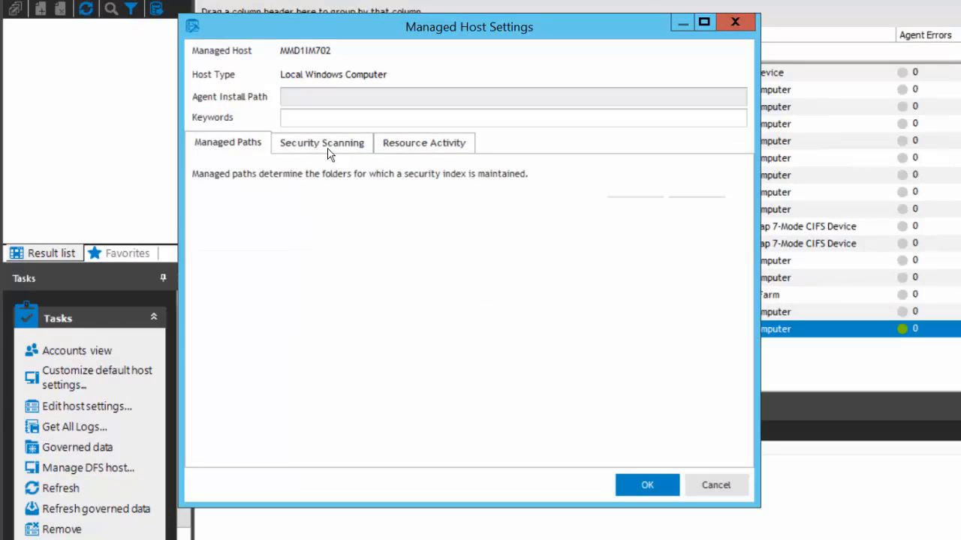
{"action": "left_click", "coordinate": [427, 150]}
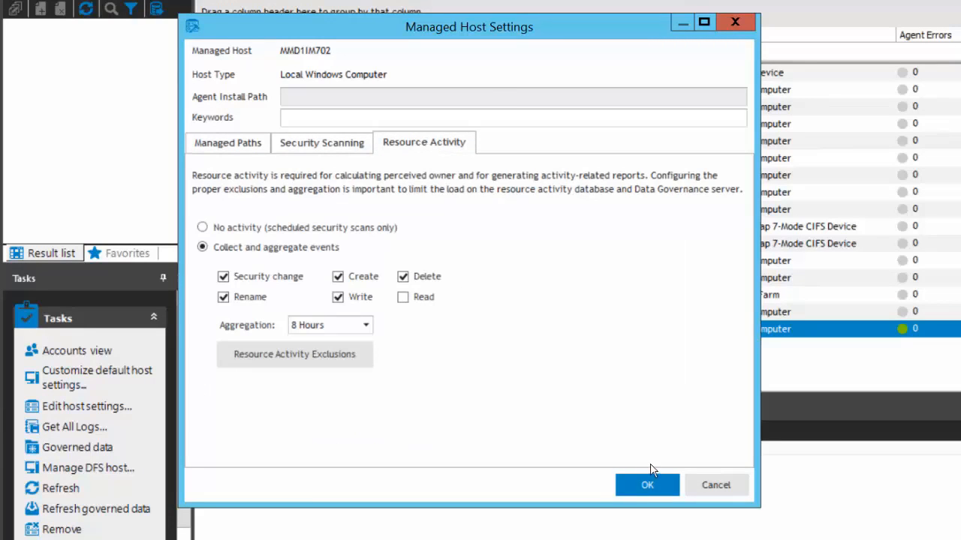
{"action": "left_click", "coordinate": [692, 487]}
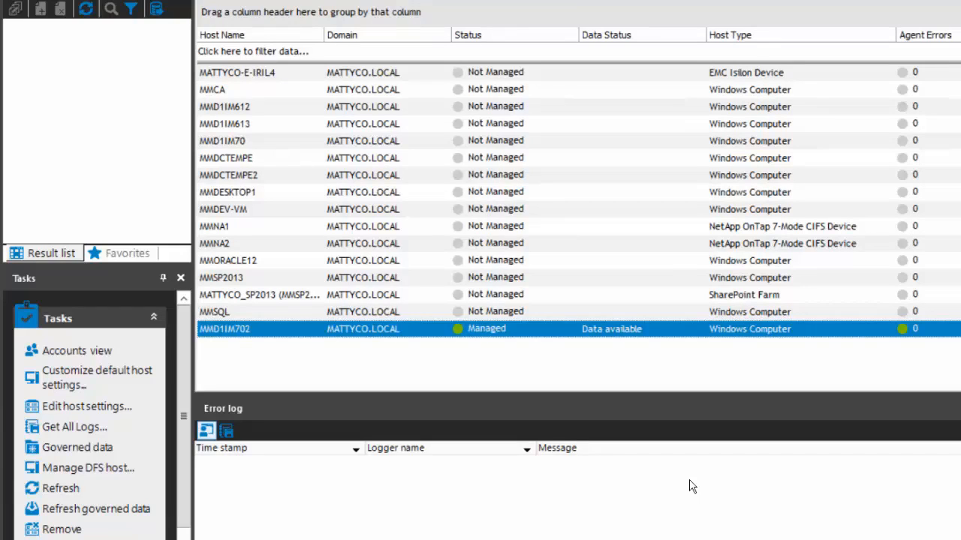
Look at the agent requirements in the managed host settings for the NetApp device MMNA1 without saving
{"action": "left_click", "coordinate": [262, 229]}
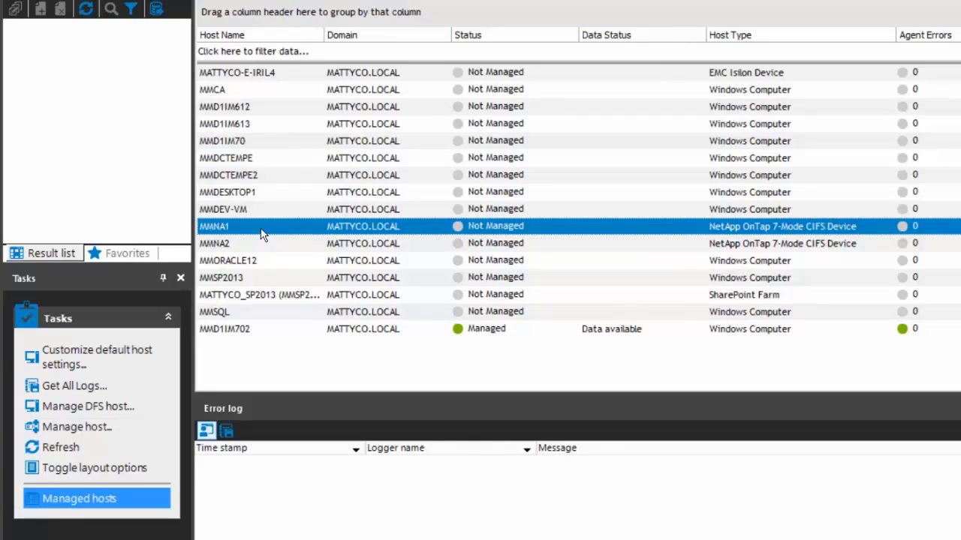
{"action": "right_click", "coordinate": [262, 235]}
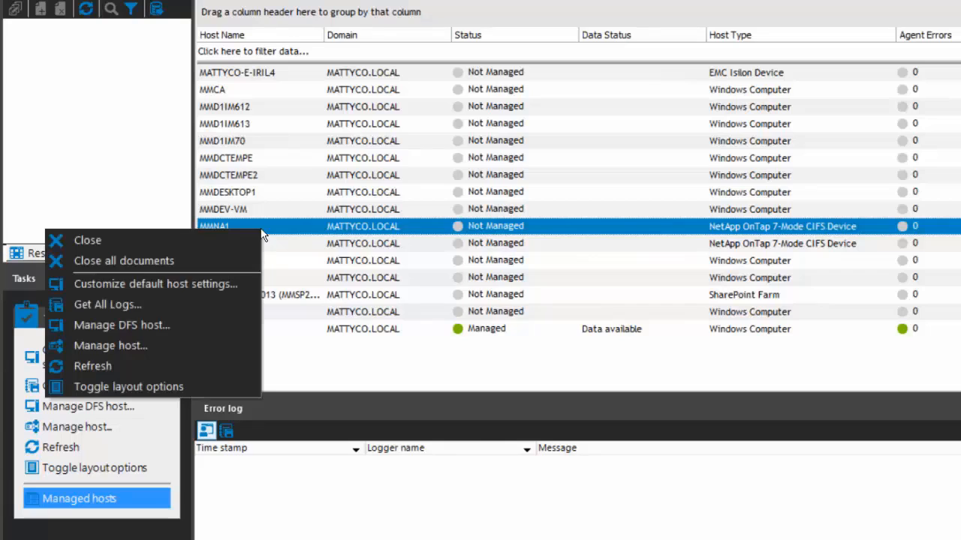
{"action": "left_click", "coordinate": [169, 343]}
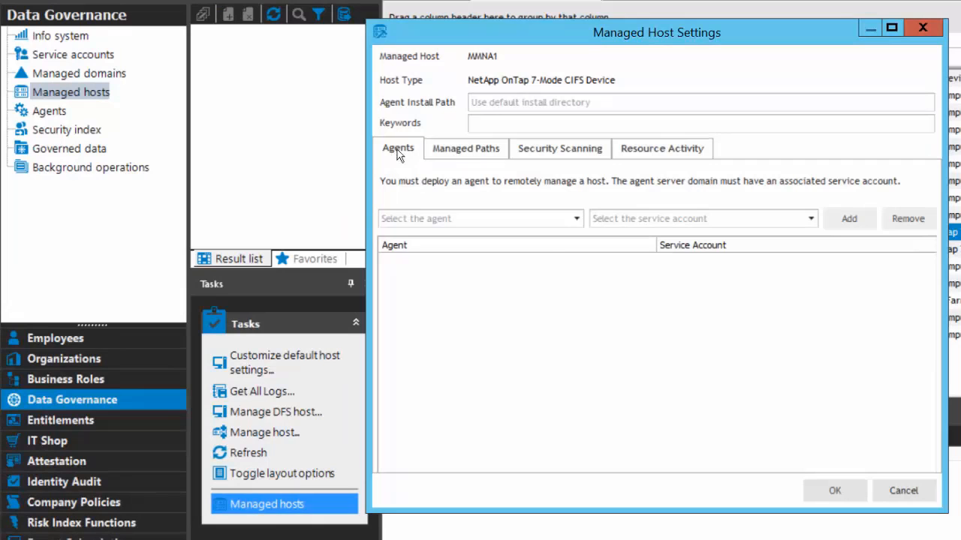
{"action": "left_click", "coordinate": [903, 492]}
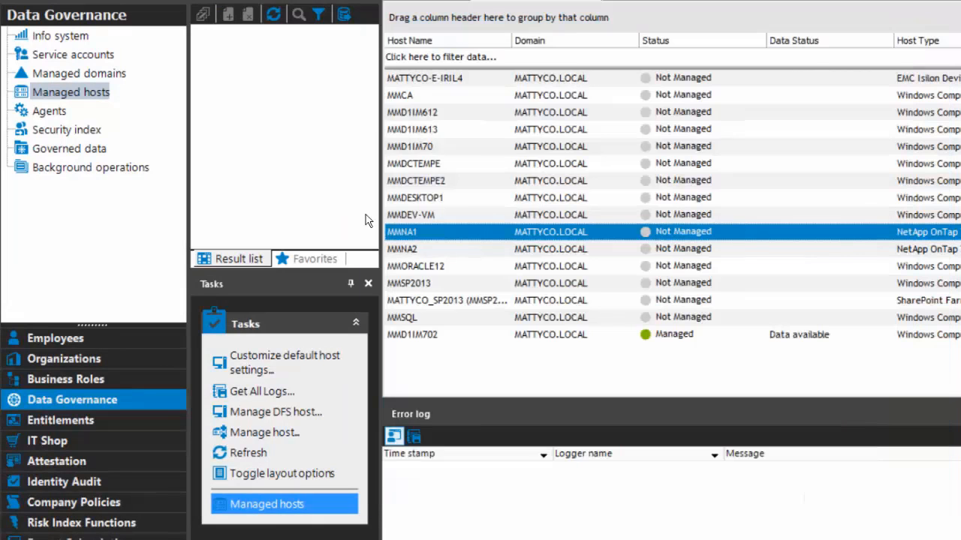
Examine the existing Data Governance agent on MMD1IM702 and the actions offered in the agents list
{"action": "left_click", "coordinate": [49, 112]}
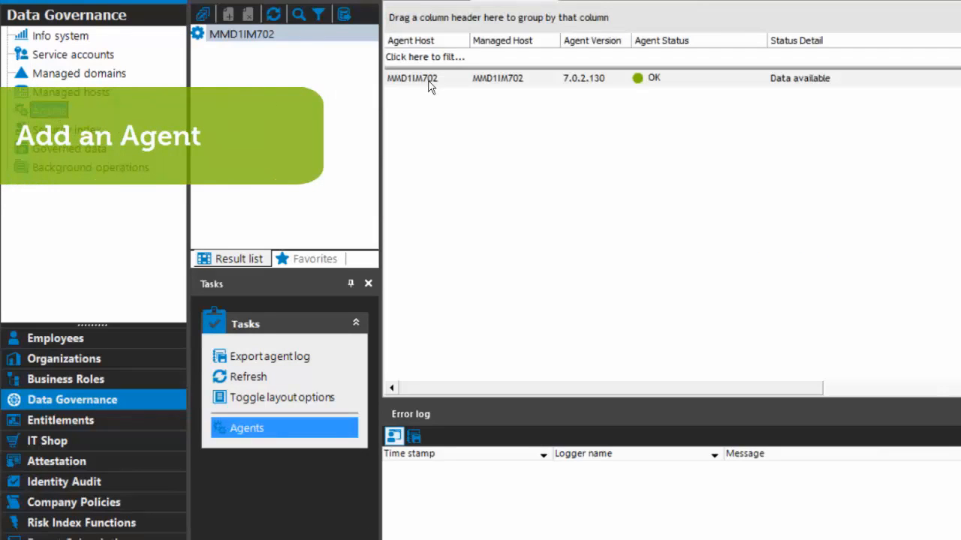
{"action": "left_click", "coordinate": [486, 78]}
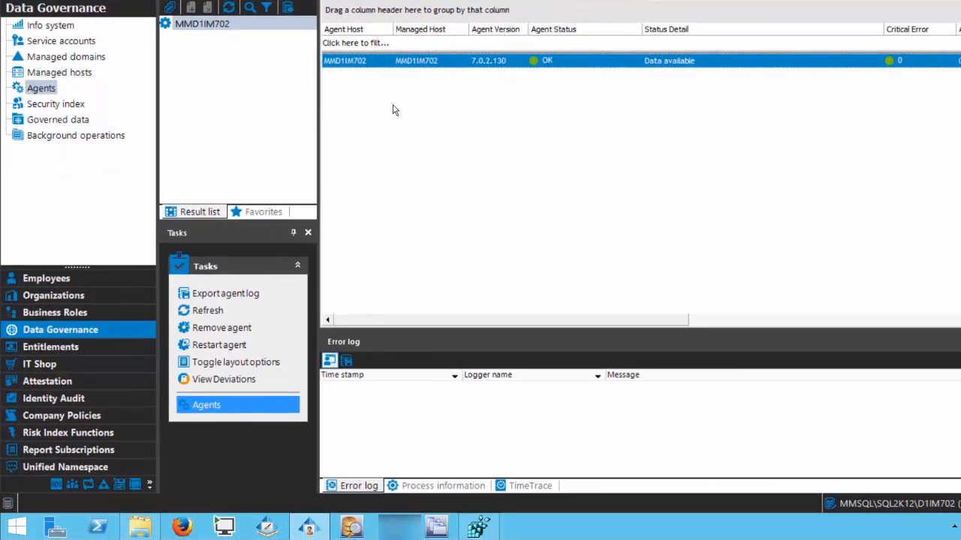
{"action": "right_click", "coordinate": [396, 110]}
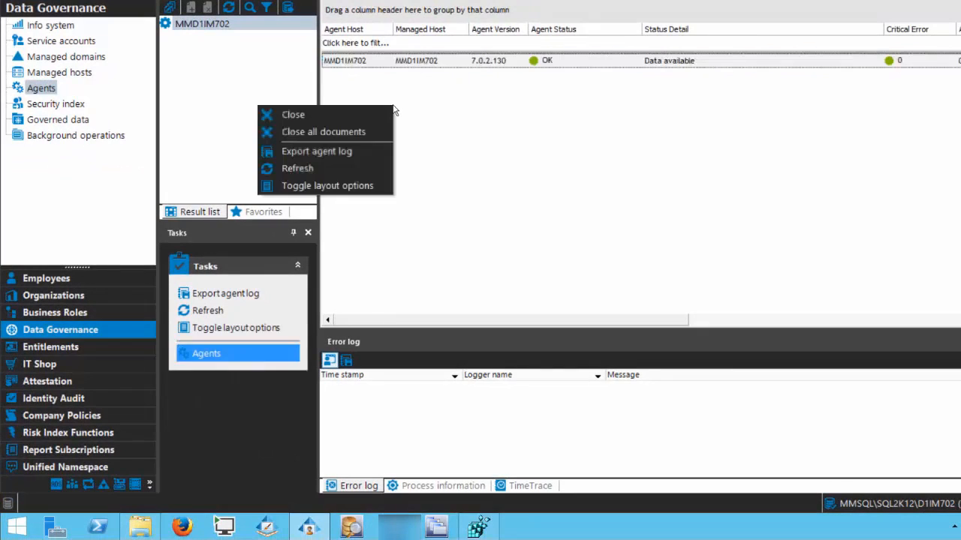
Set up management of host MMNA1 and add MMD1IM702 as its agent with the MATTYCO\Administrator service account
{"action": "left_click", "coordinate": [46, 72]}
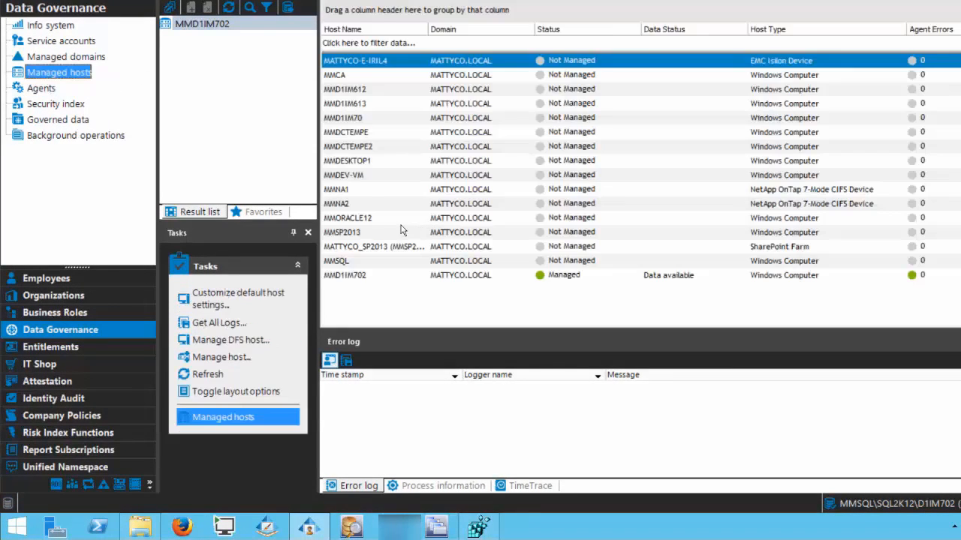
{"action": "left_click", "coordinate": [343, 195]}
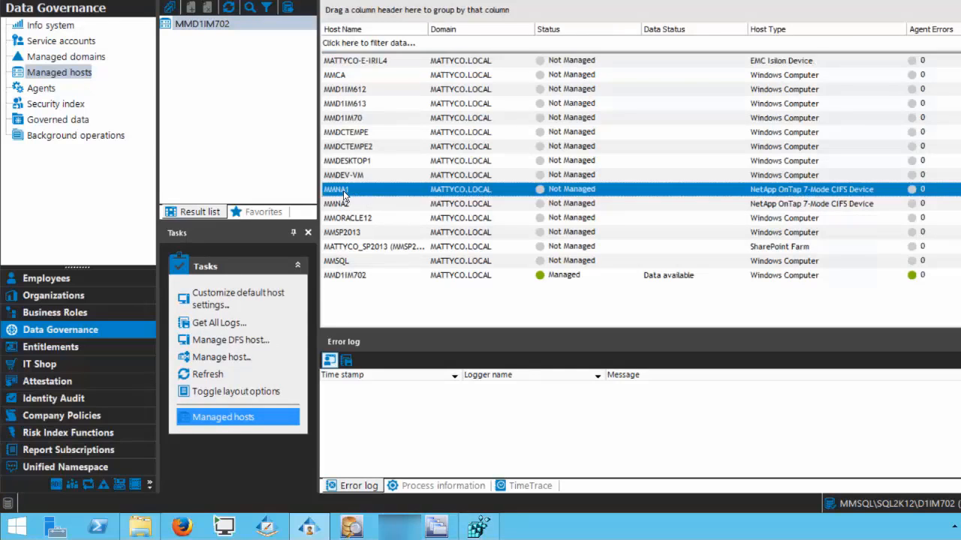
{"action": "right_click", "coordinate": [344, 195]}
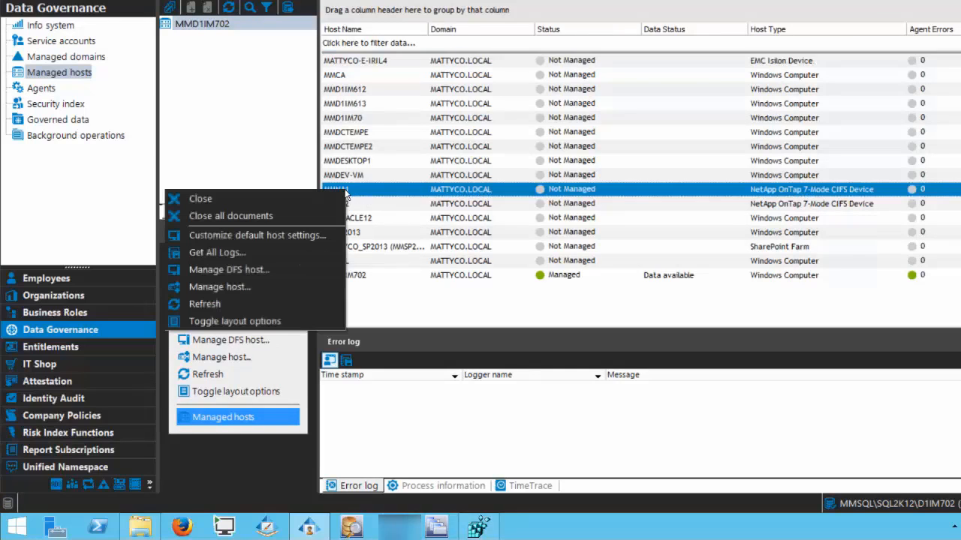
{"action": "left_click", "coordinate": [278, 286]}
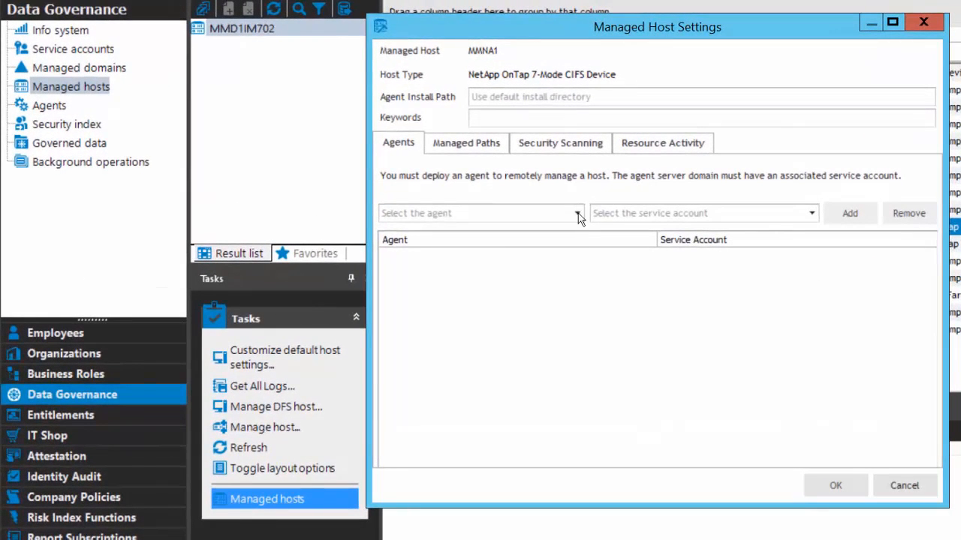
{"action": "left_click", "coordinate": [577, 214]}
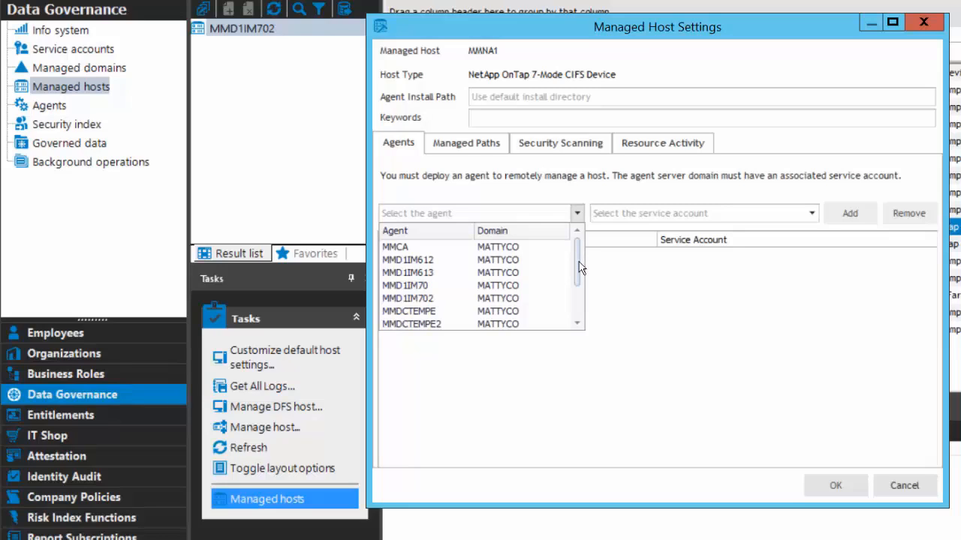
{"action": "mouse_move", "coordinate": [579, 268]}
{"action": "left_mouse_down"}
{"action": "mouse_move", "coordinate": [583, 305]}
{"action": "mouse_move", "coordinate": [575, 277]}
{"action": "left_mouse_up"}
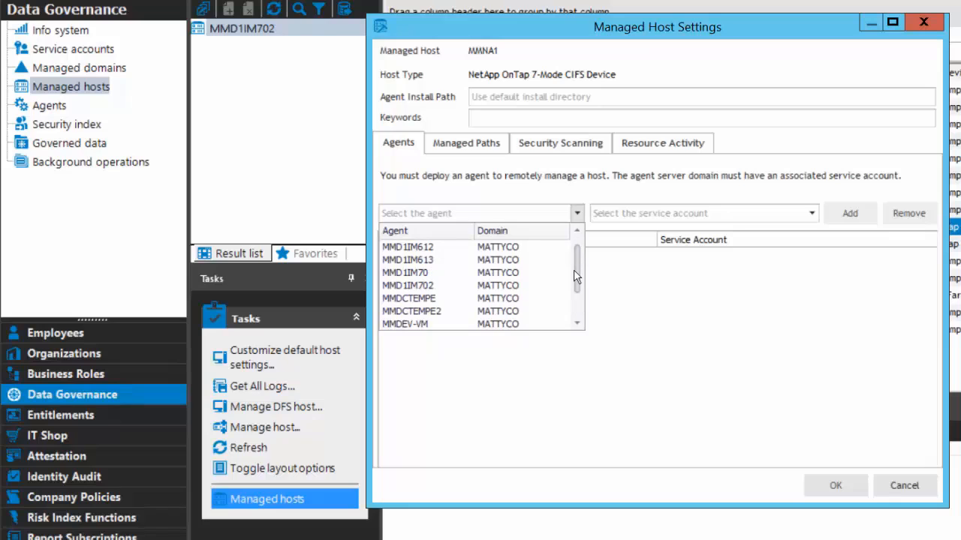
{"action": "left_click", "coordinate": [417, 285]}
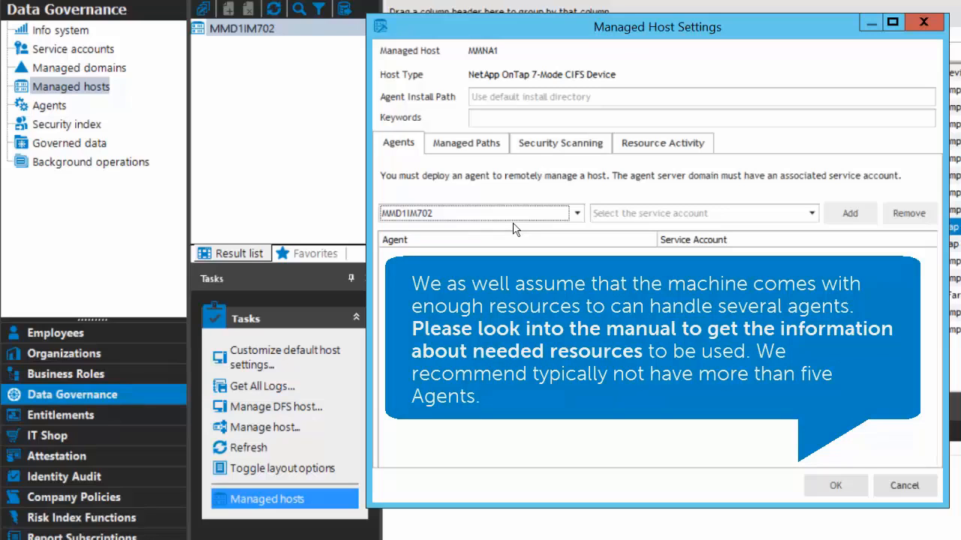
{"action": "left_click", "coordinate": [811, 215]}
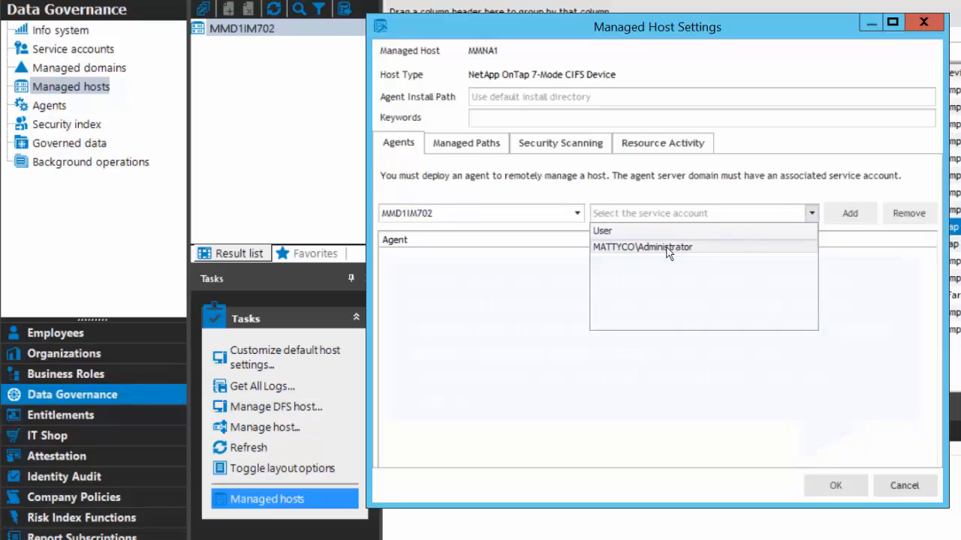
{"action": "left_click", "coordinate": [666, 249]}
{"action": "left_click", "coordinate": [848, 214]}
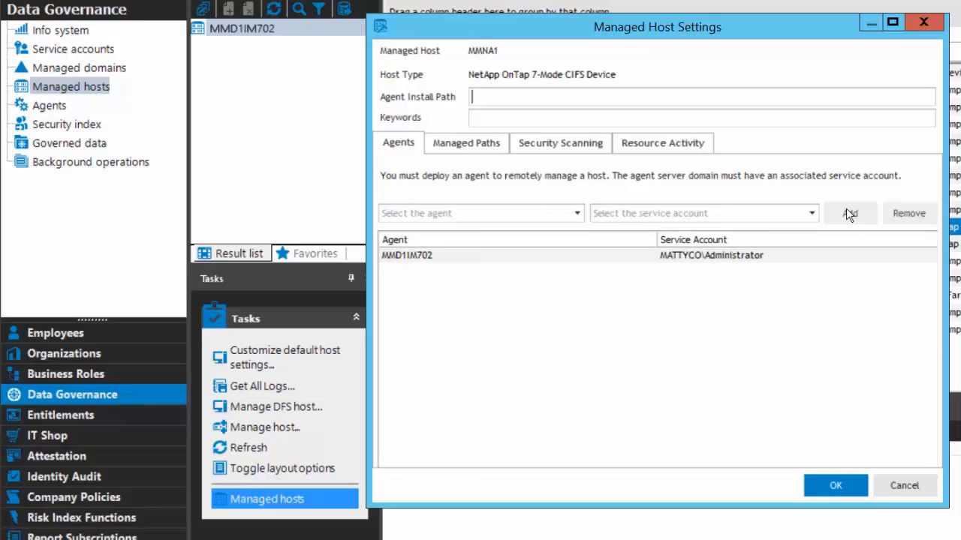
Add MMNA1's HOME and New Volume shares as managed paths and enable collecting activity for real-time security updates
{"action": "left_click", "coordinate": [476, 149]}
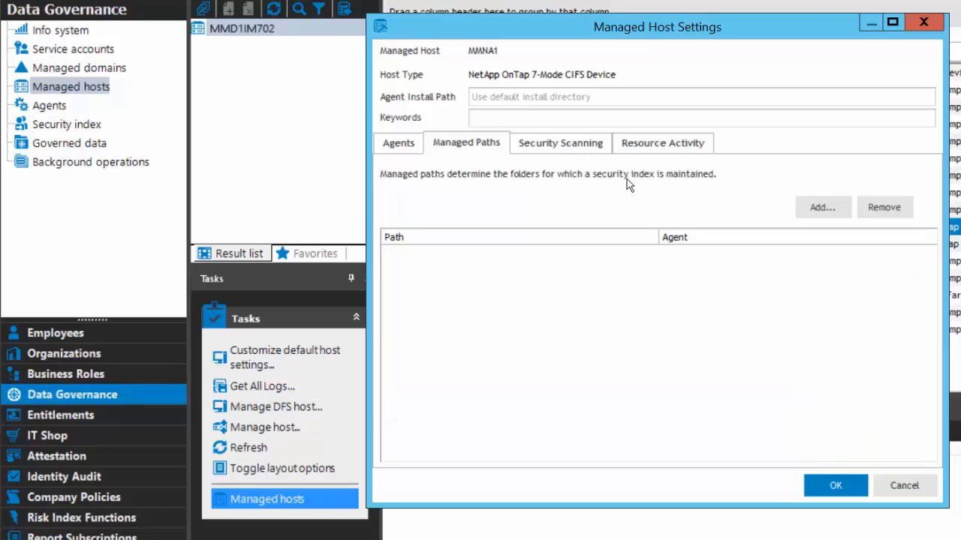
{"action": "left_click", "coordinate": [827, 210]}
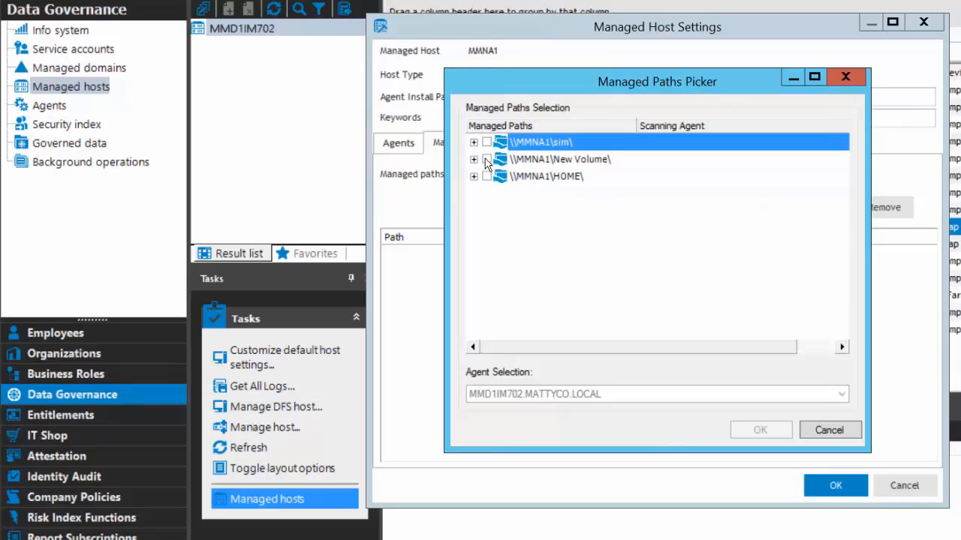
{"action": "left_click", "coordinate": [486, 176]}
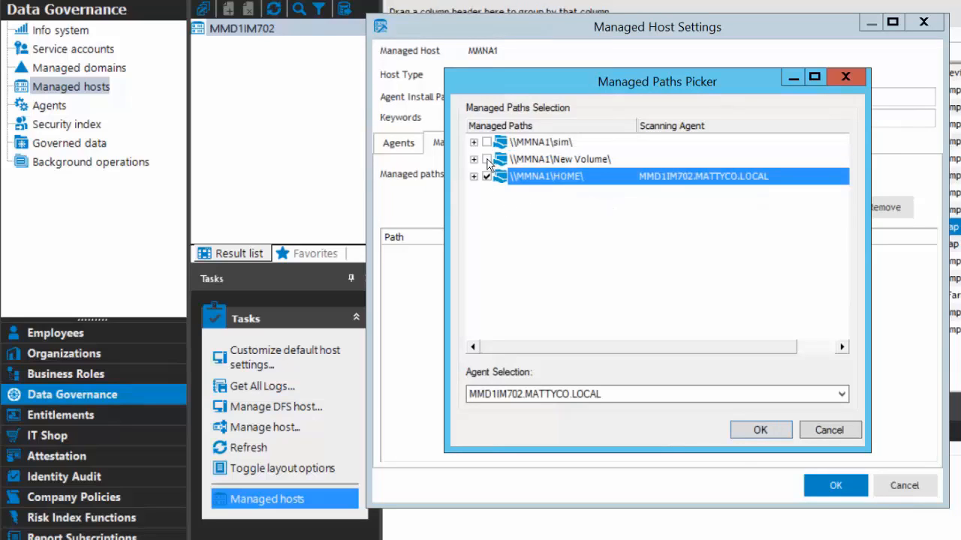
{"action": "left_click", "coordinate": [487, 160]}
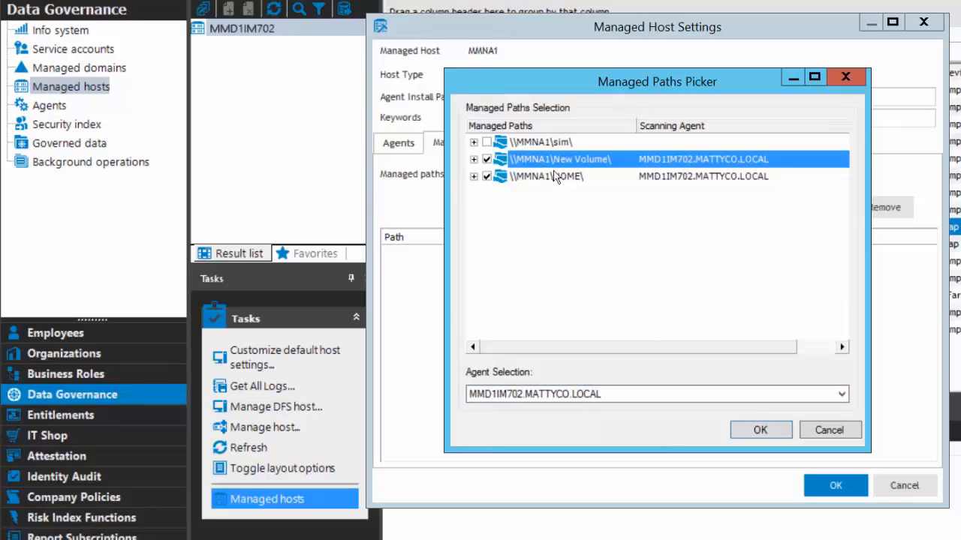
{"action": "left_click", "coordinate": [751, 425]}
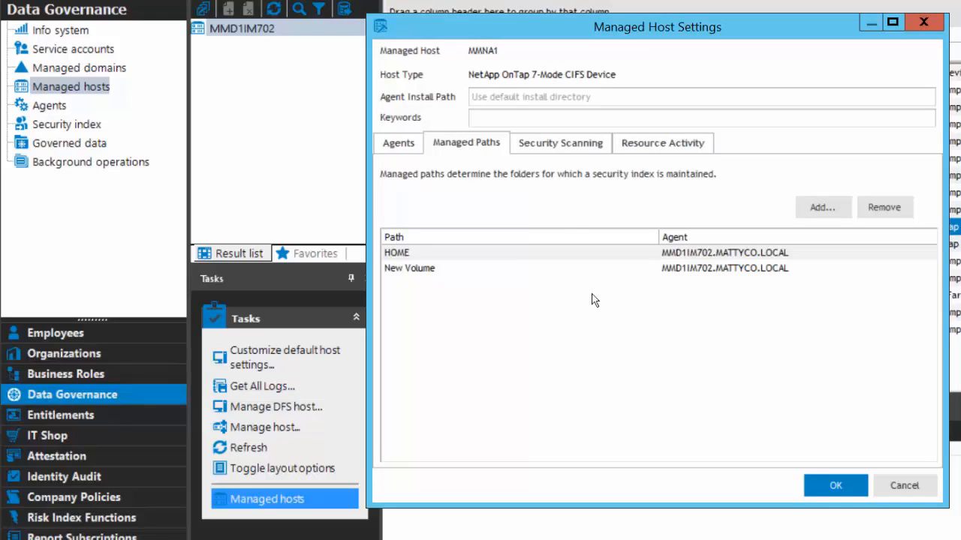
{"action": "left_click", "coordinate": [559, 143]}
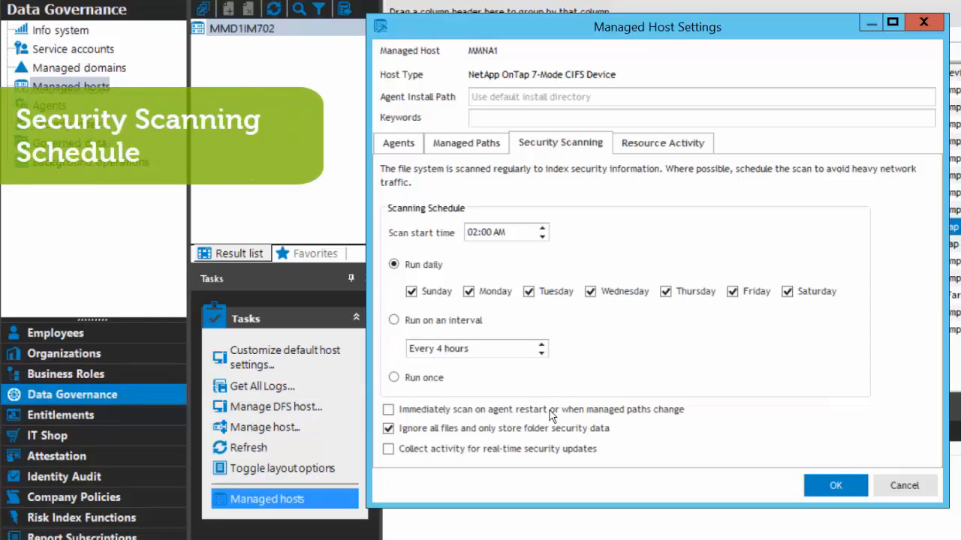
{"action": "left_click", "coordinate": [388, 450]}
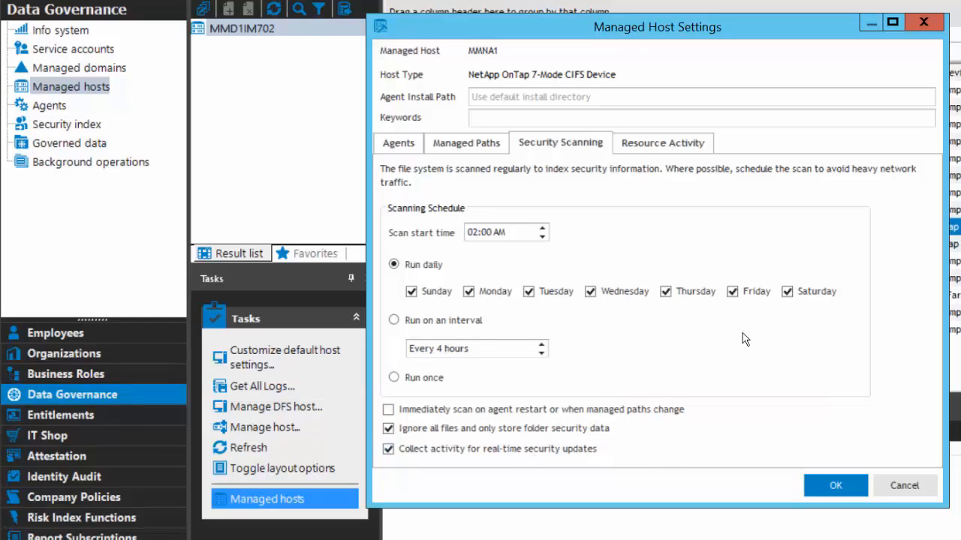
Collect and aggregate MMNA1's resource activity events except Read, with a 1 Hour aggregation, and save the host settings
{"action": "left_click", "coordinate": [670, 148]}
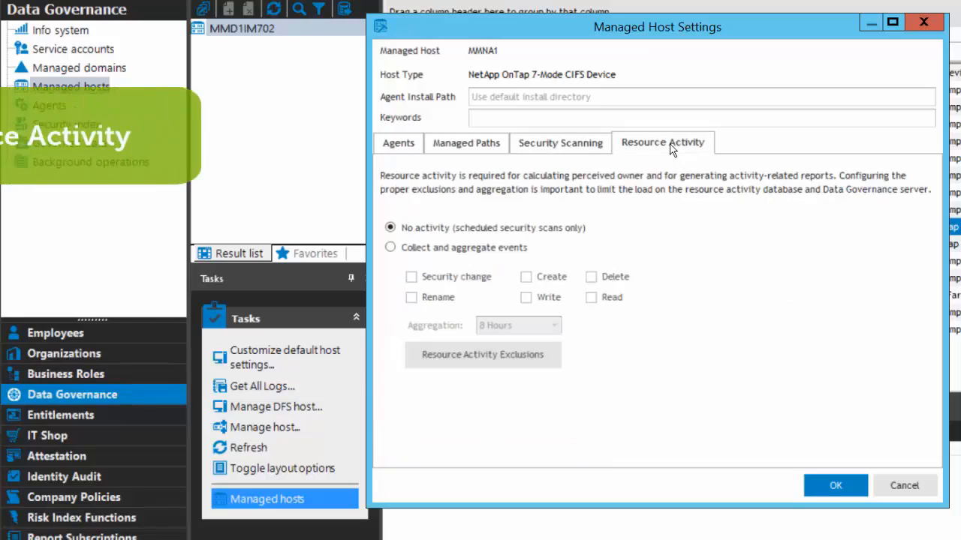
{"action": "left_click", "coordinate": [390, 248]}
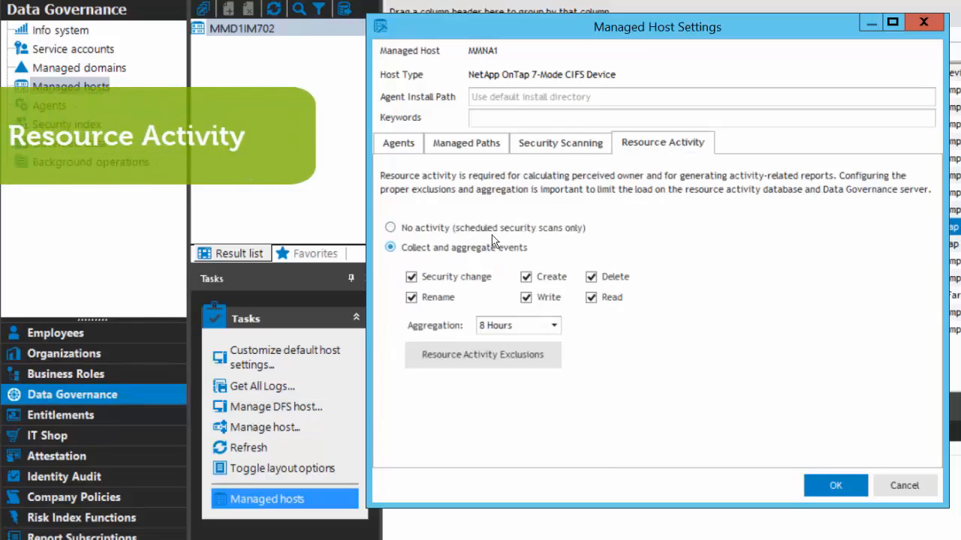
{"action": "left_click", "coordinate": [590, 298]}
{"action": "left_click", "coordinate": [553, 325]}
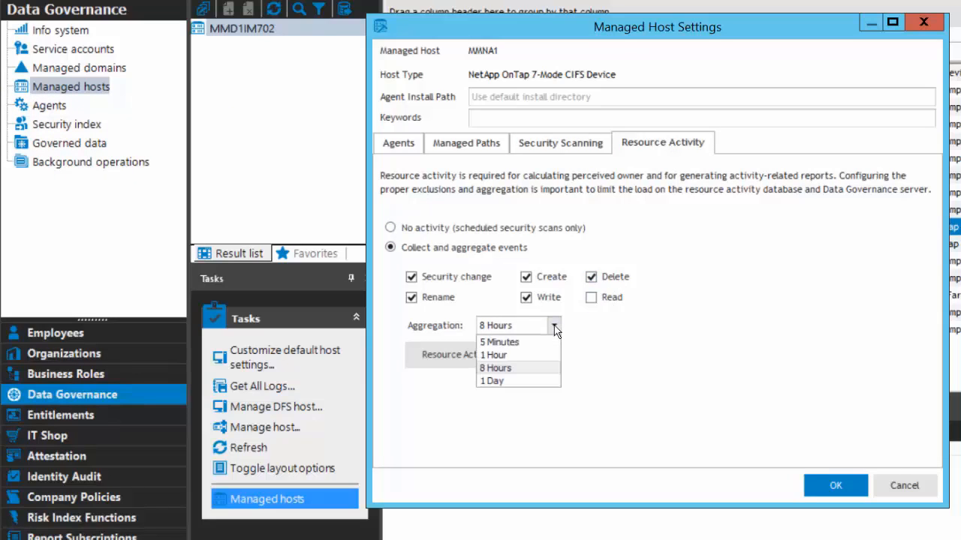
{"action": "left_click", "coordinate": [522, 354]}
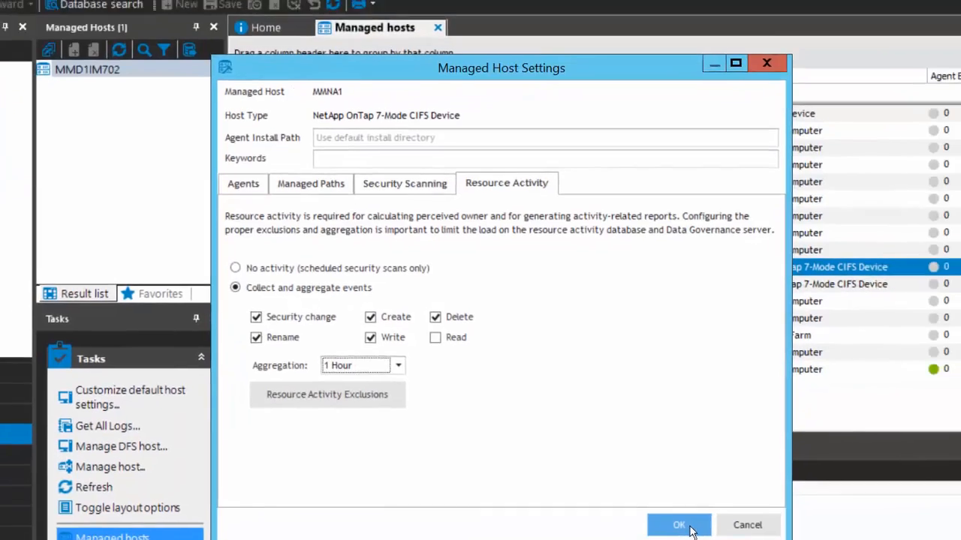
{"action": "left_click", "coordinate": [839, 485]}
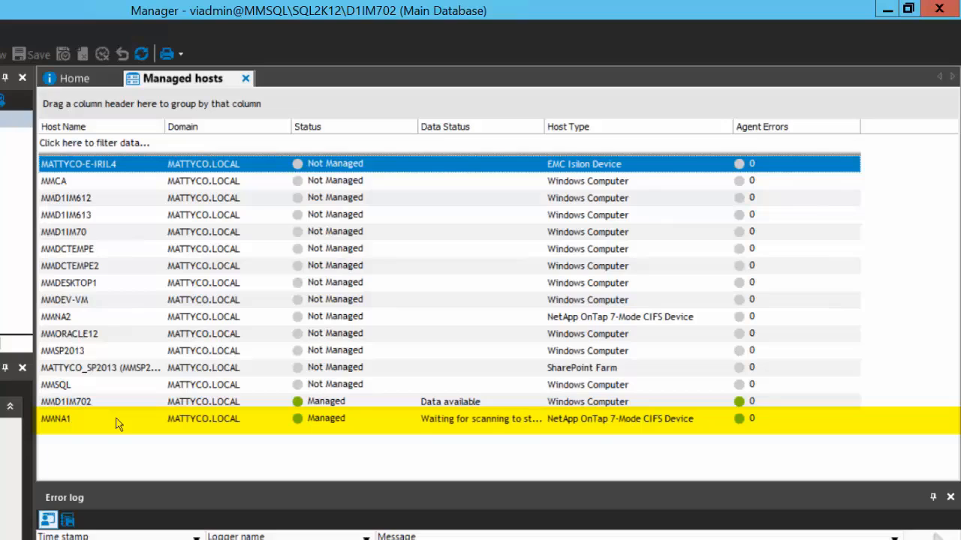
Edit MMNA1's security scanning settings to scan immediately on agent restart or when managed paths change, and save them
{"action": "left_click", "coordinate": [358, 425]}
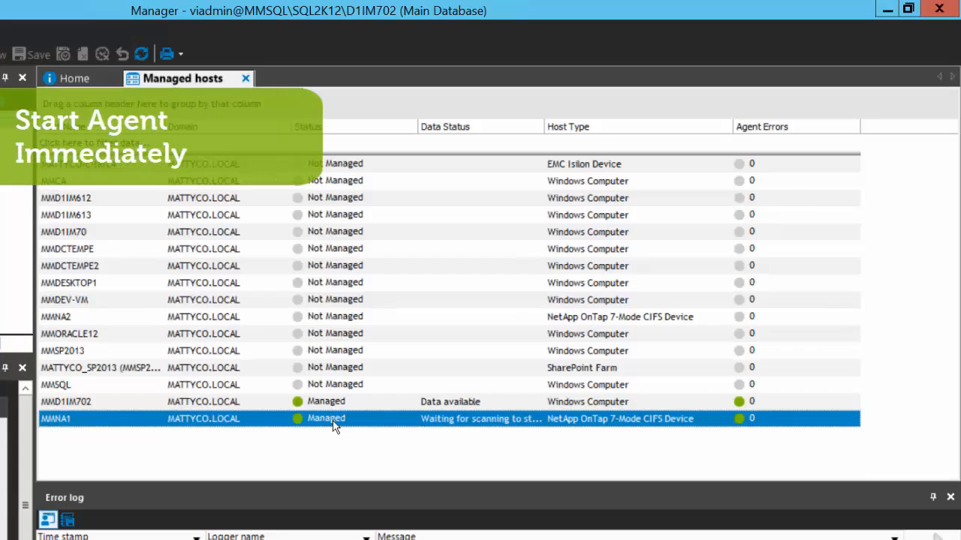
{"action": "right_click", "coordinate": [334, 425]}
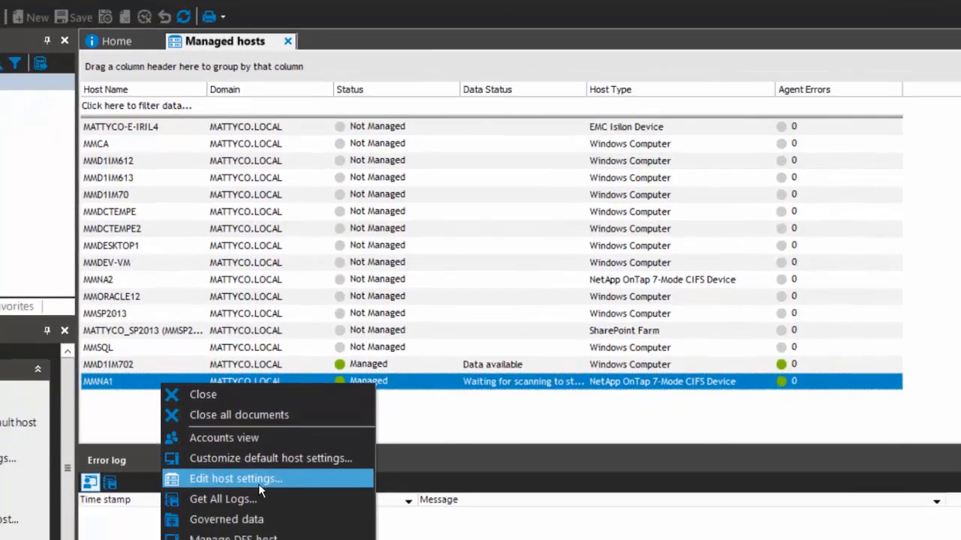
{"action": "left_click", "coordinate": [216, 517]}
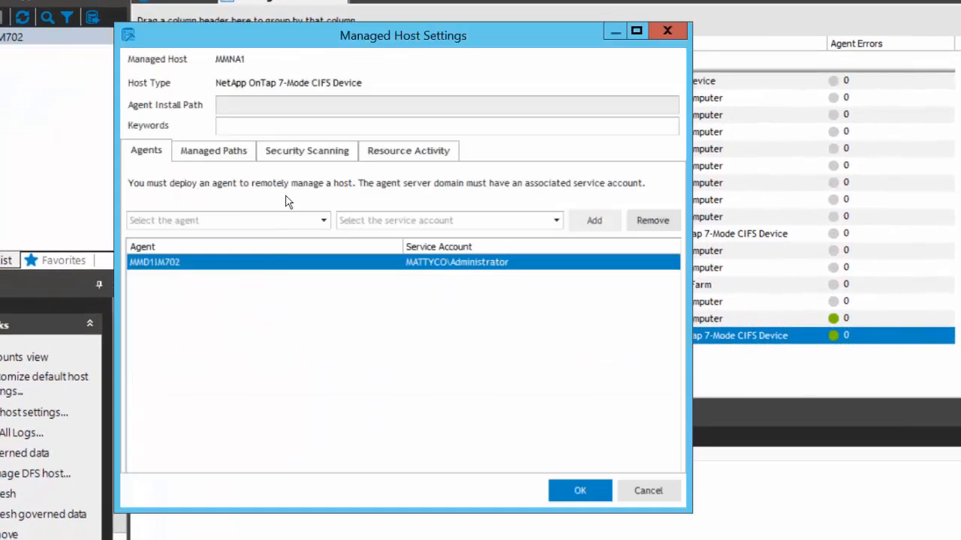
{"action": "left_click", "coordinate": [293, 151]}
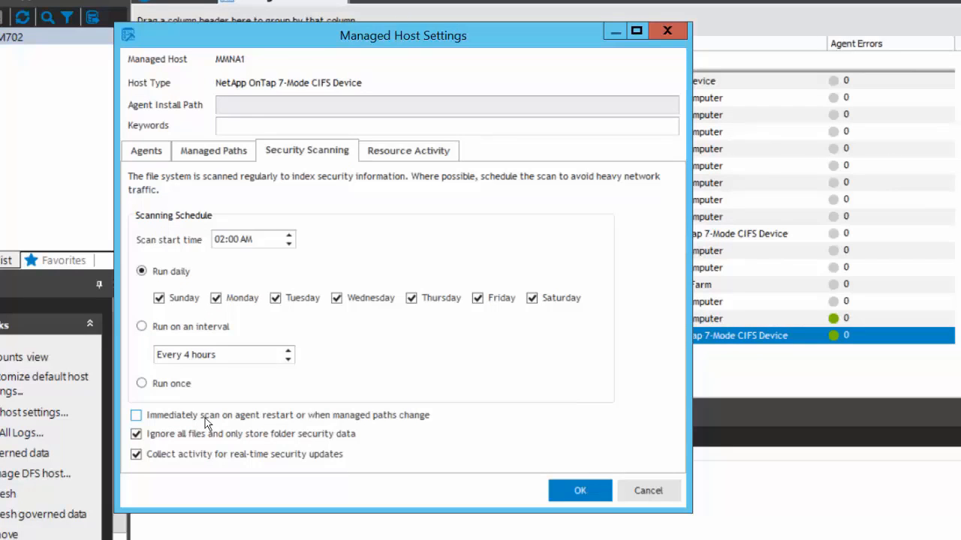
{"action": "left_click", "coordinate": [137, 418]}
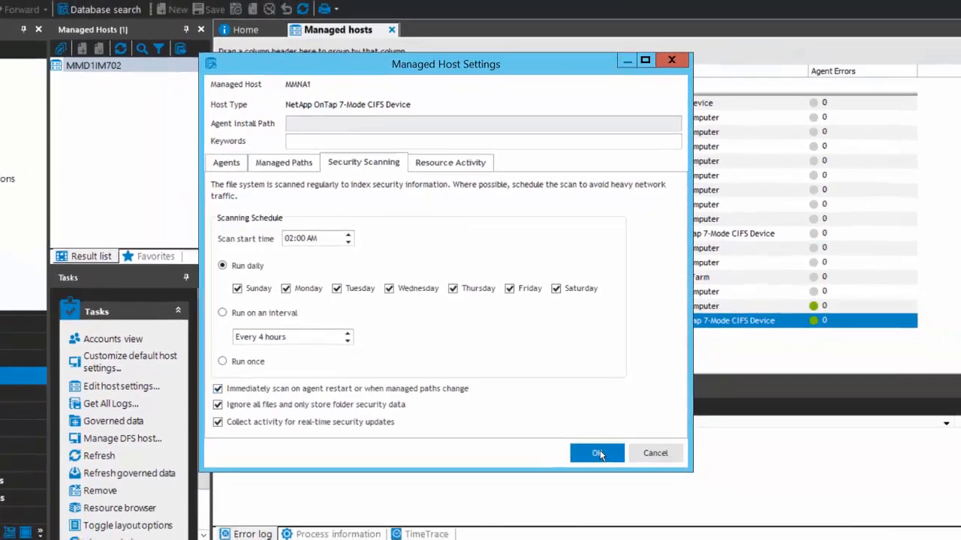
{"action": "left_click", "coordinate": [585, 490]}
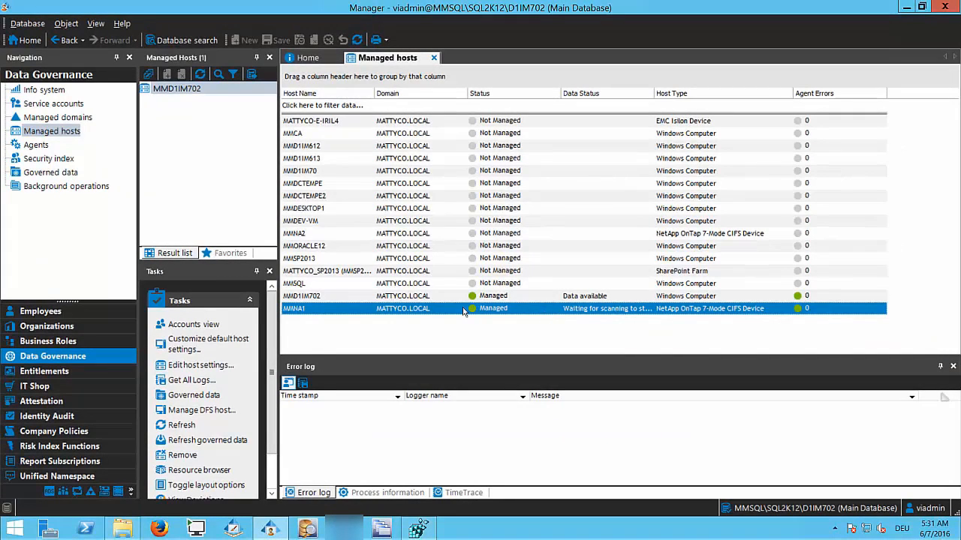
Restart the agent on MMD1IM702 that manages MMNA1, accepting a possible full rescan of the managed paths
{"action": "left_click", "coordinate": [33, 146]}
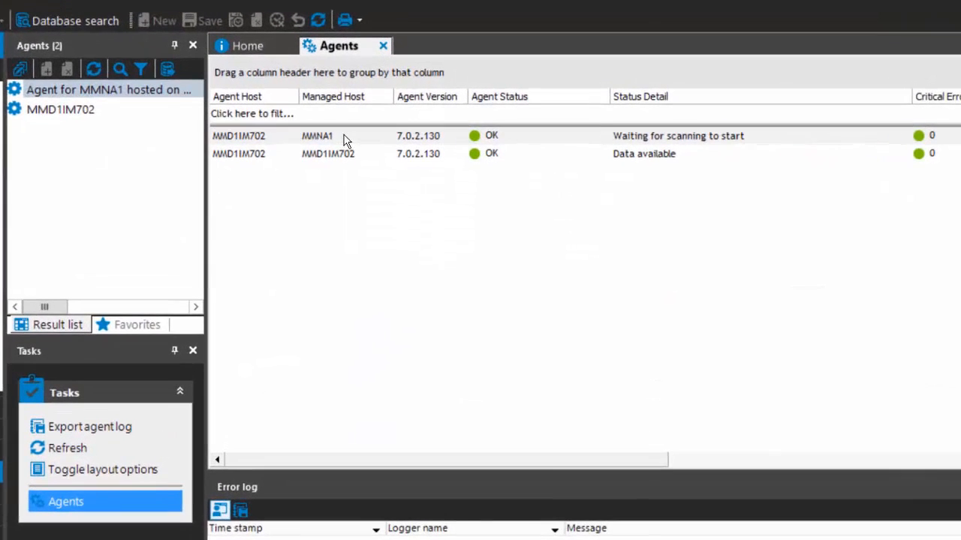
{"action": "left_click", "coordinate": [344, 140]}
{"action": "right_click", "coordinate": [345, 140]}
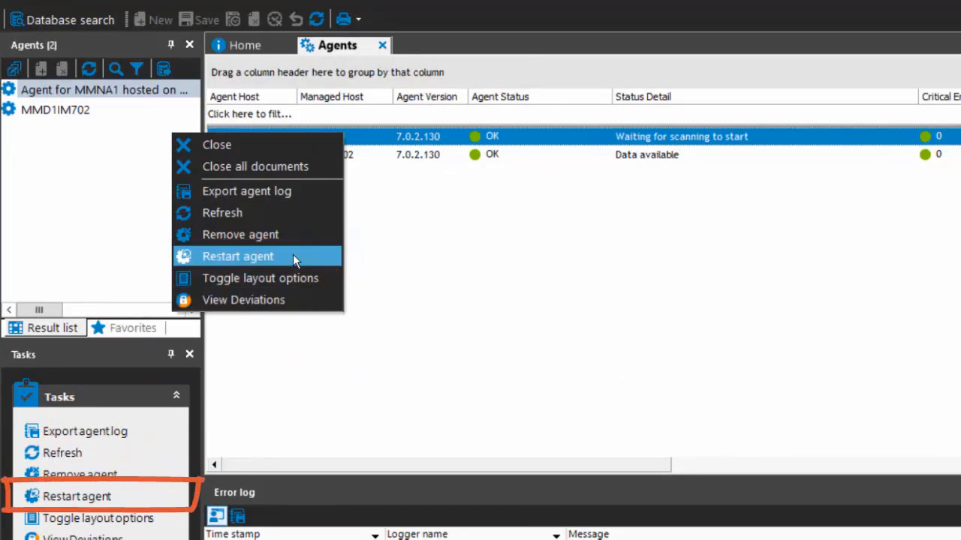
{"action": "left_click", "coordinate": [252, 256]}
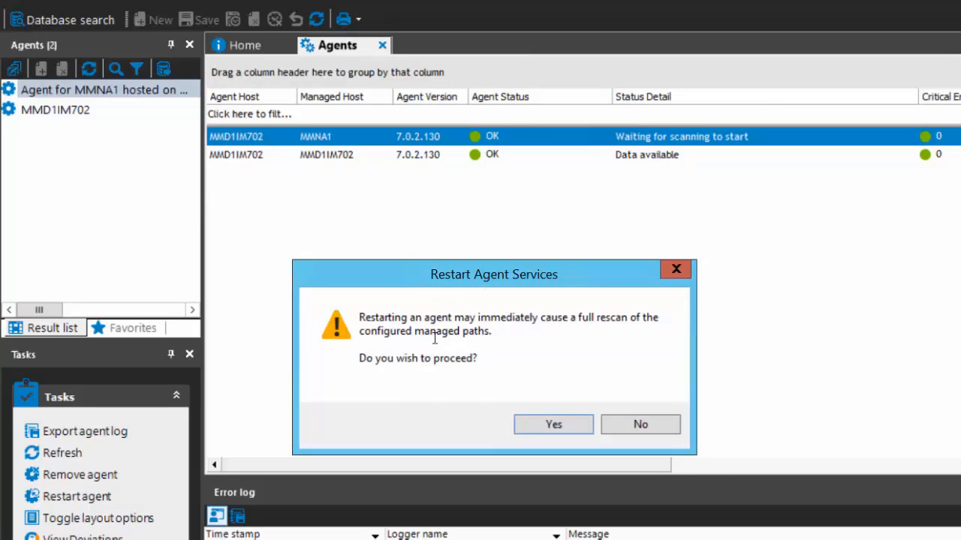
{"action": "left_click", "coordinate": [525, 425]}
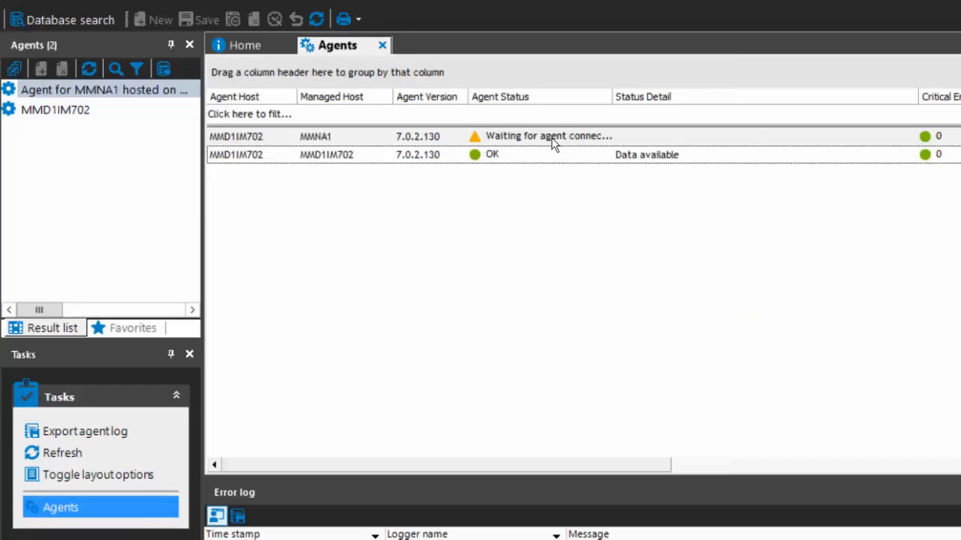